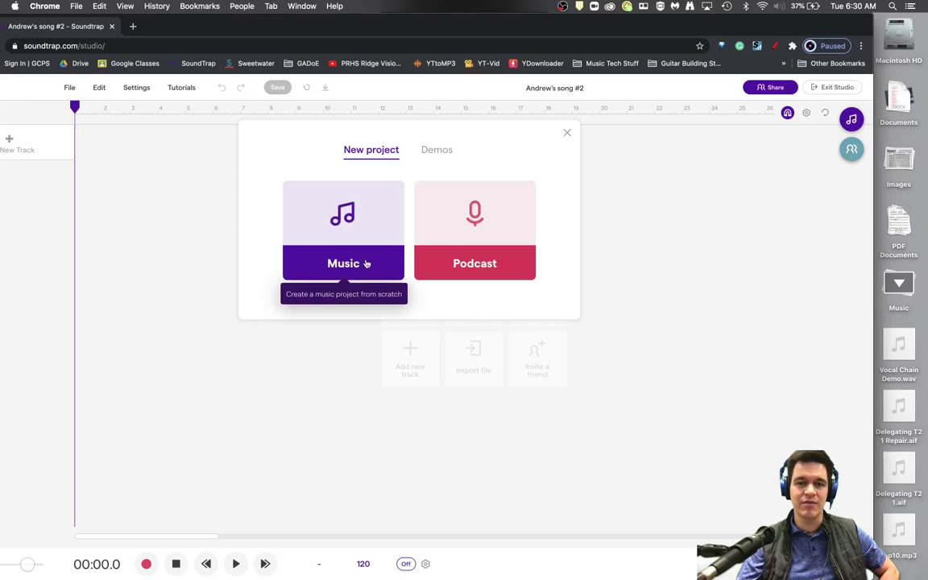
Create a blank music project and import Vocal Chain Demo.wav from the desktop as a track
left_click(371, 263)
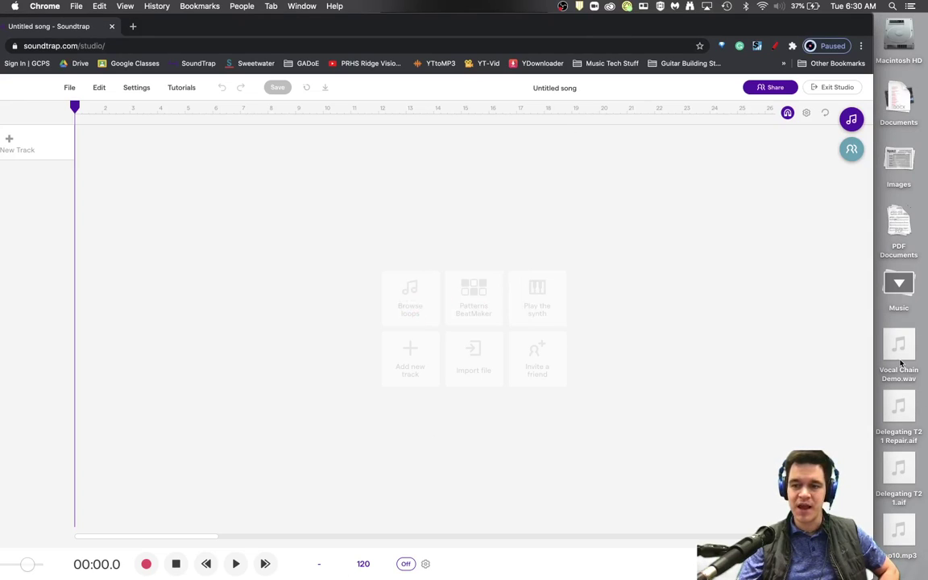
left_click_drag(905, 357, 79, 171)
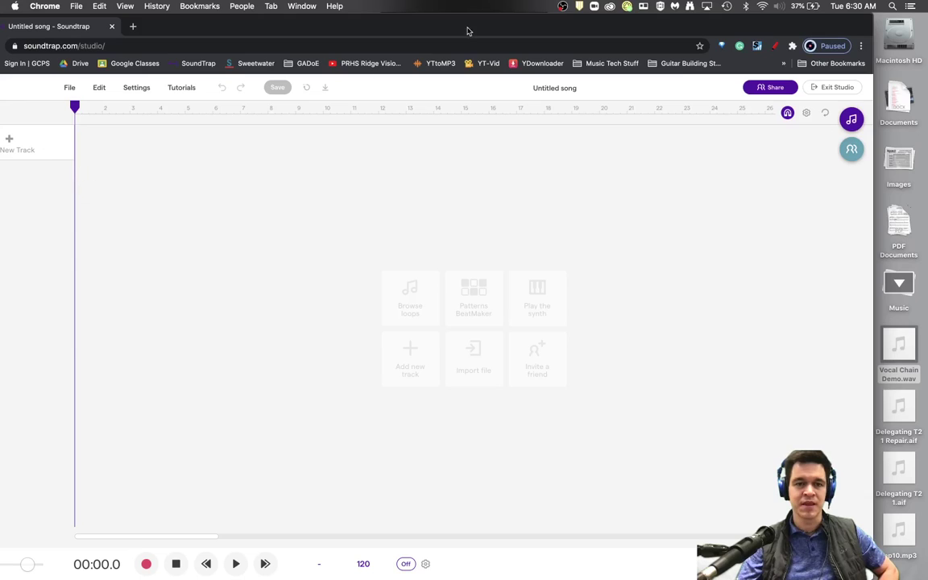
left_click_drag(472, 25, 531, 22)
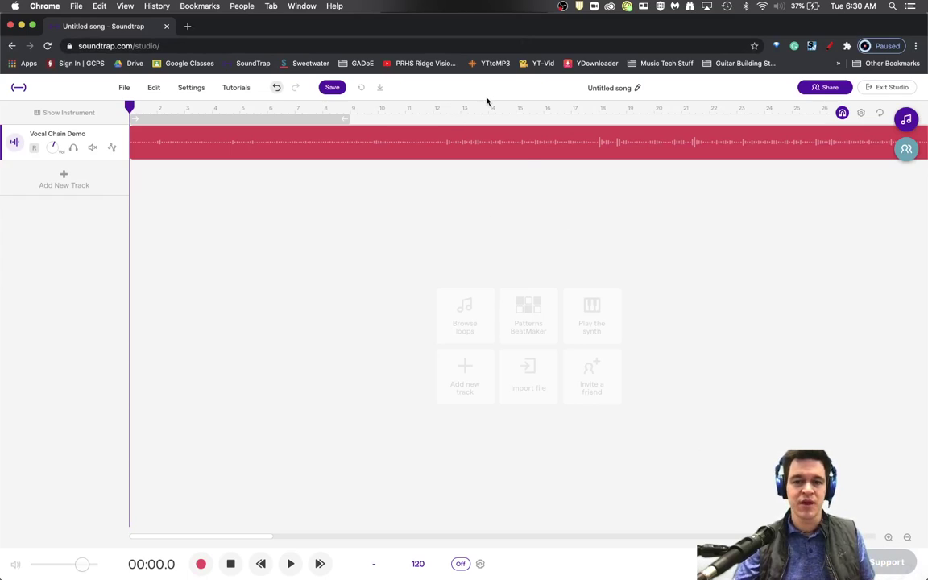
mouse_move(545, 158)
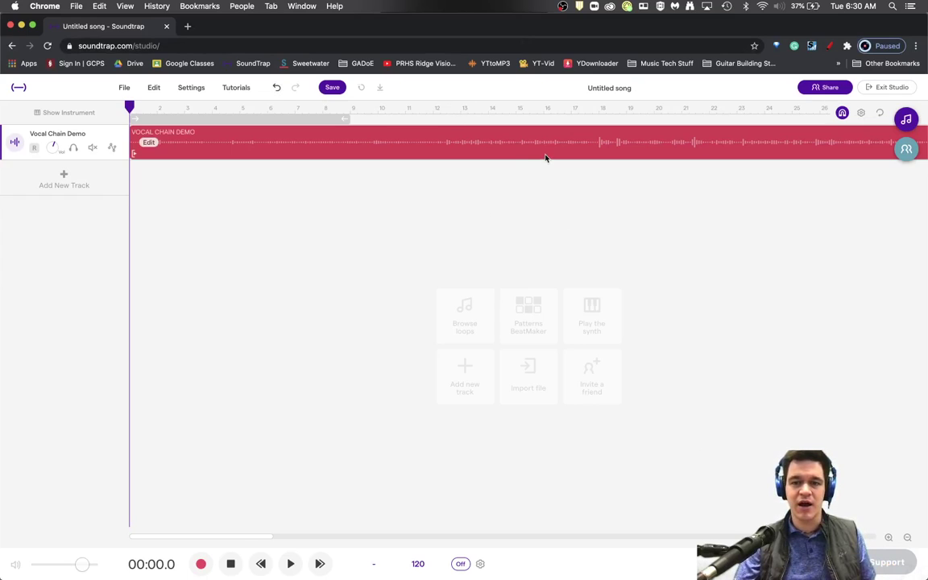
Audition the vocal from around bar 17, then from bar 12, and stop playback
left_click(586, 119)
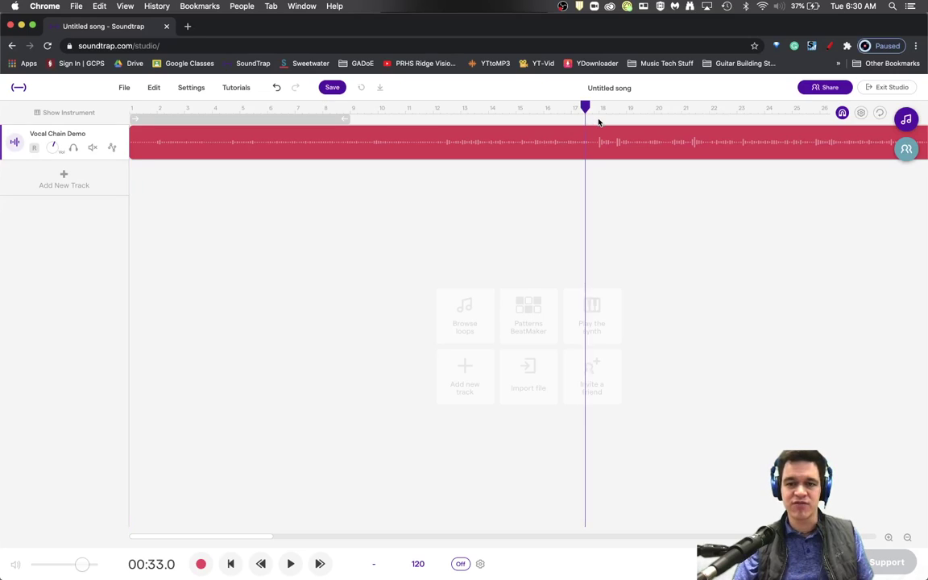
left_click(594, 120)
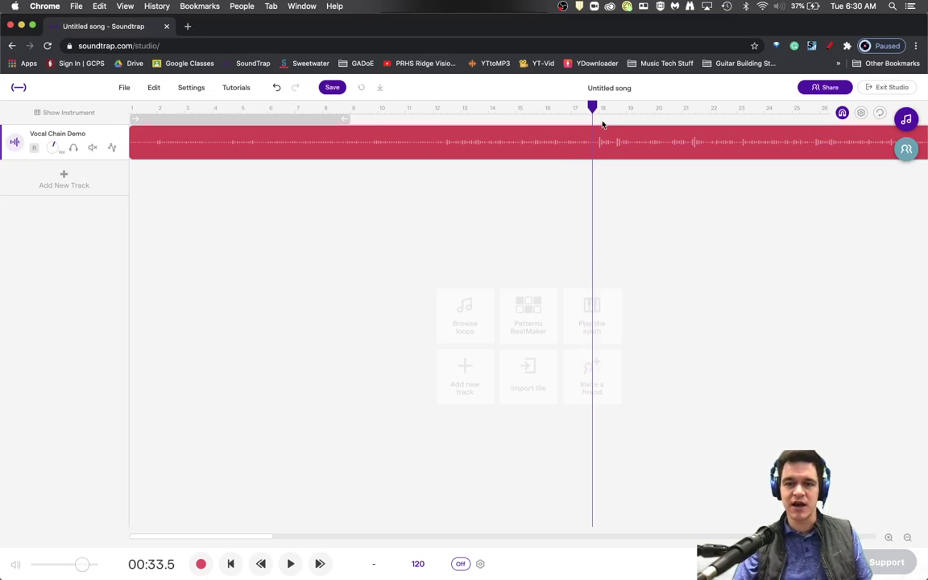
key("space")
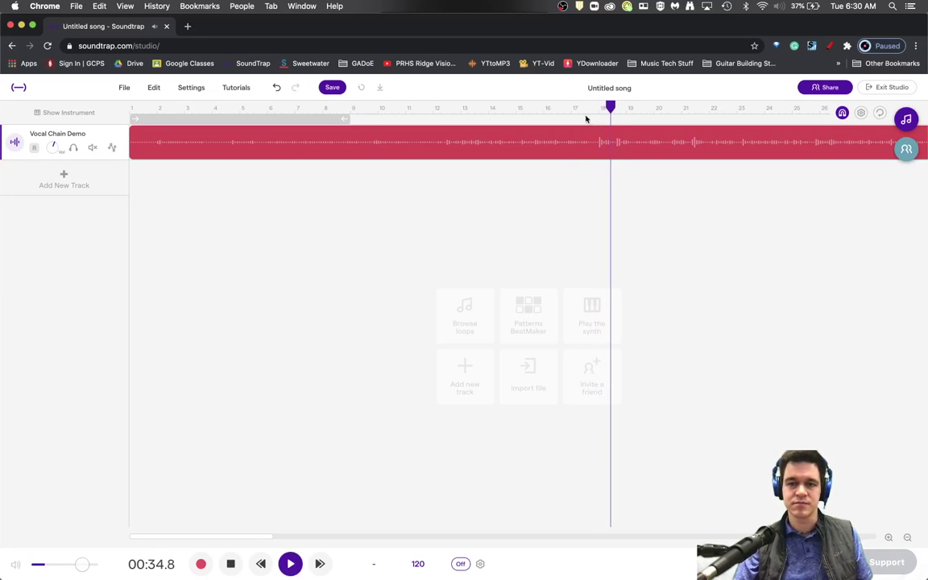
left_click(441, 119)
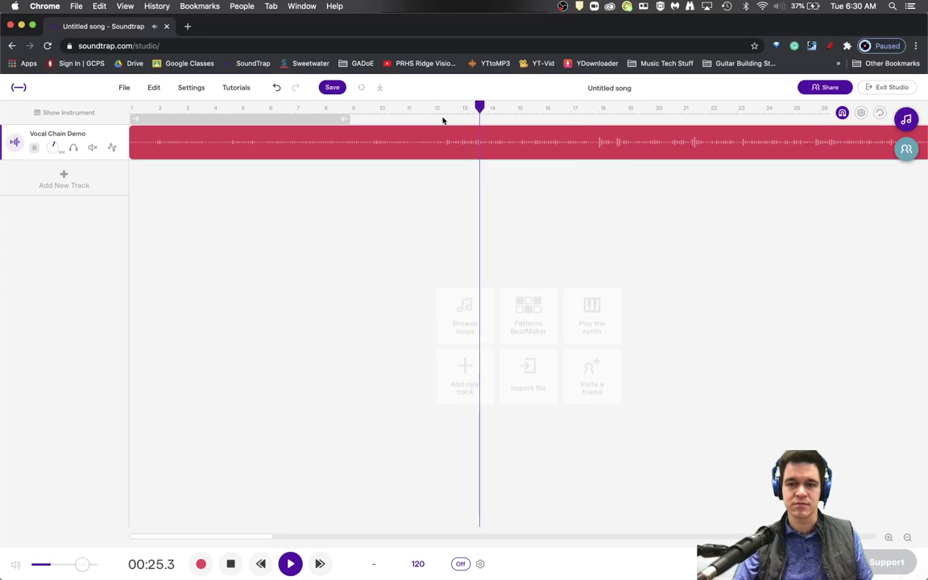
key("space")
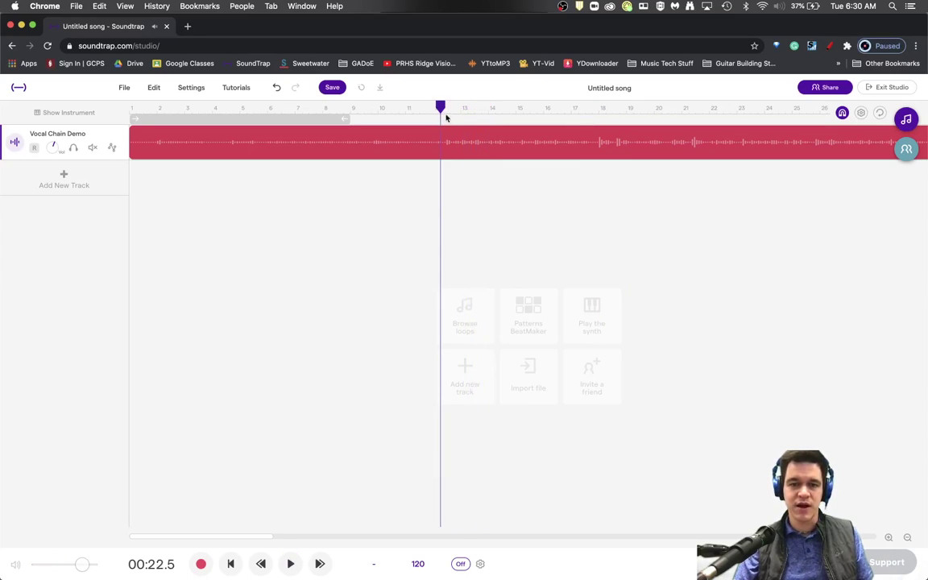
Set the loop region to start at bar 12 and switch looping on
left_click(446, 119)
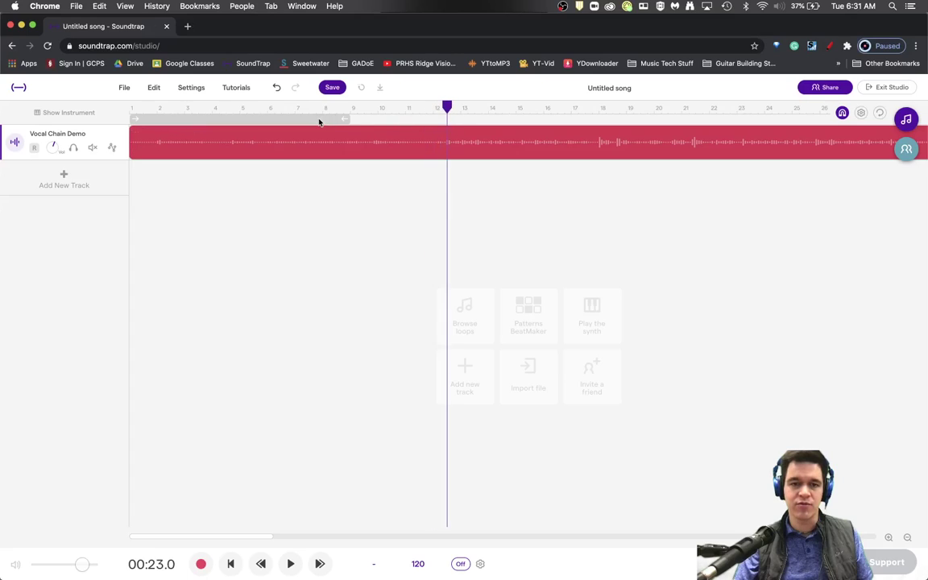
left_click_drag(319, 122, 812, 127)
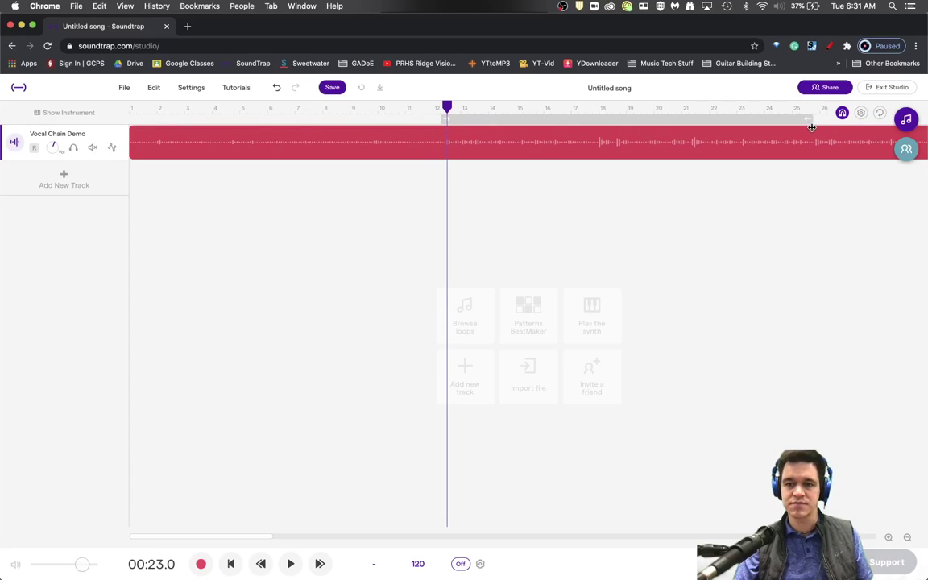
left_click(488, 120)
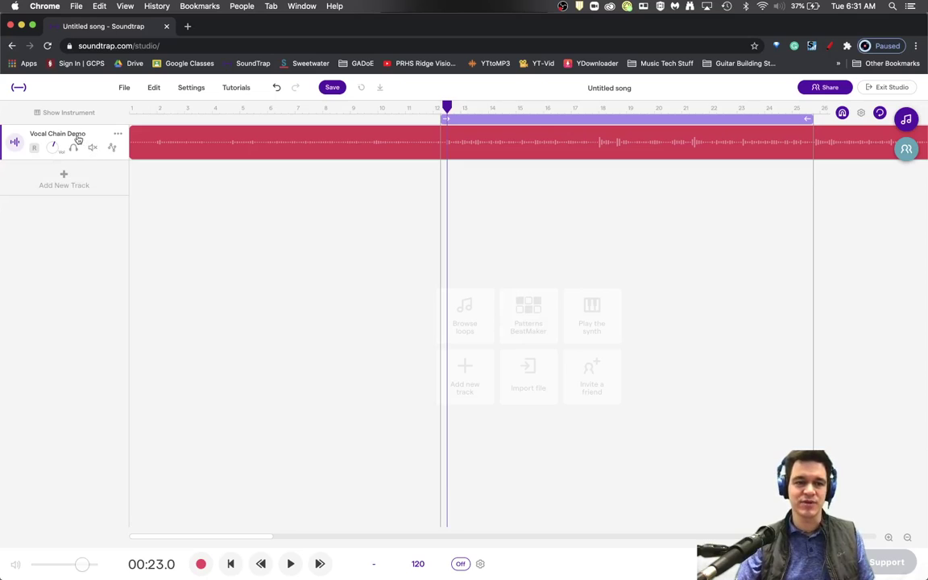
Show the Vocal Chain Demo track's instrument panel (Voice Clean preset) and bring up the Add Effect catalogue
left_click(15, 144)
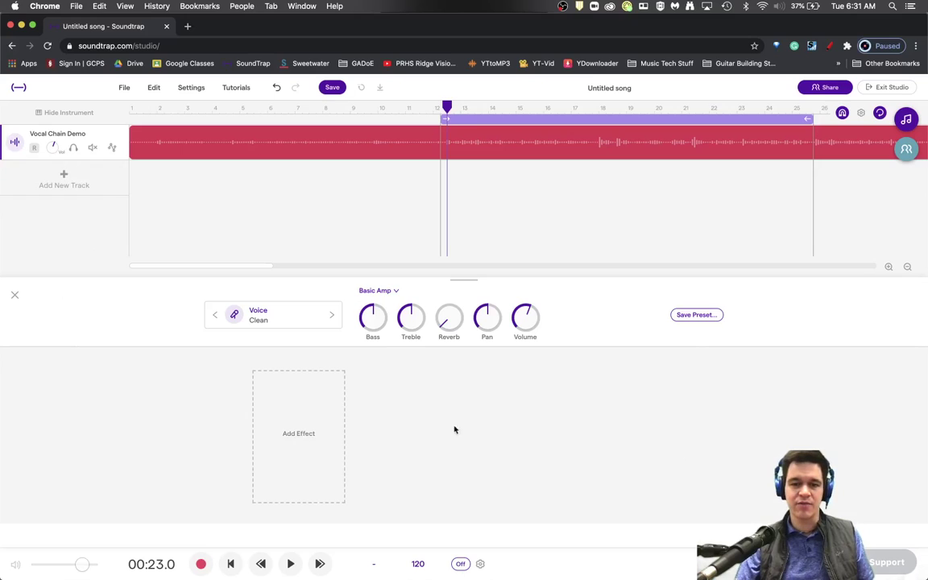
left_click(299, 420)
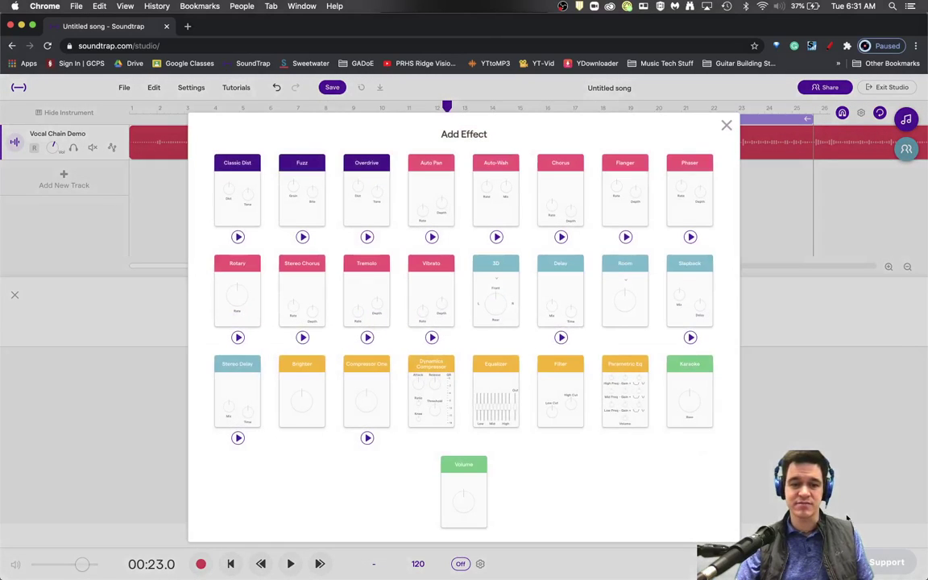
left_click(726, 124)
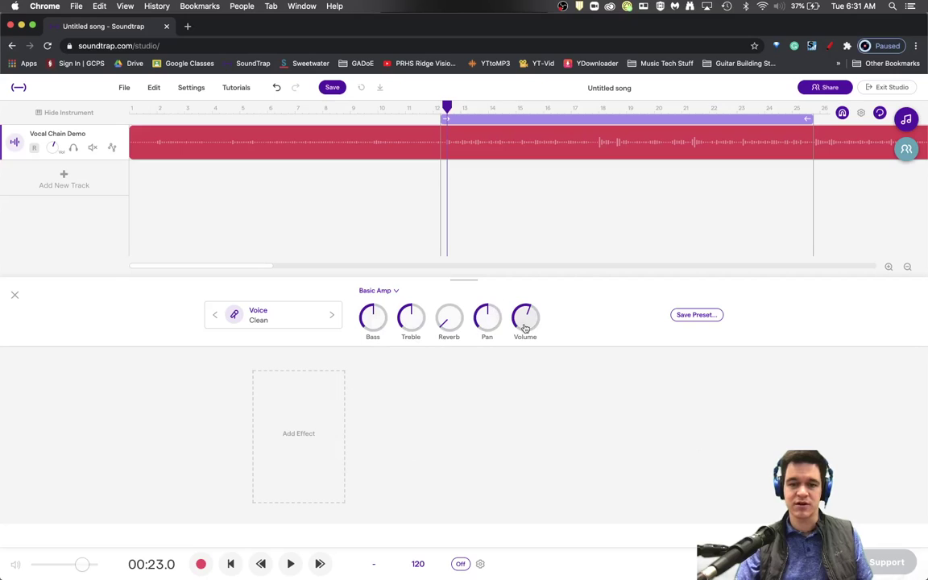
left_click(294, 455)
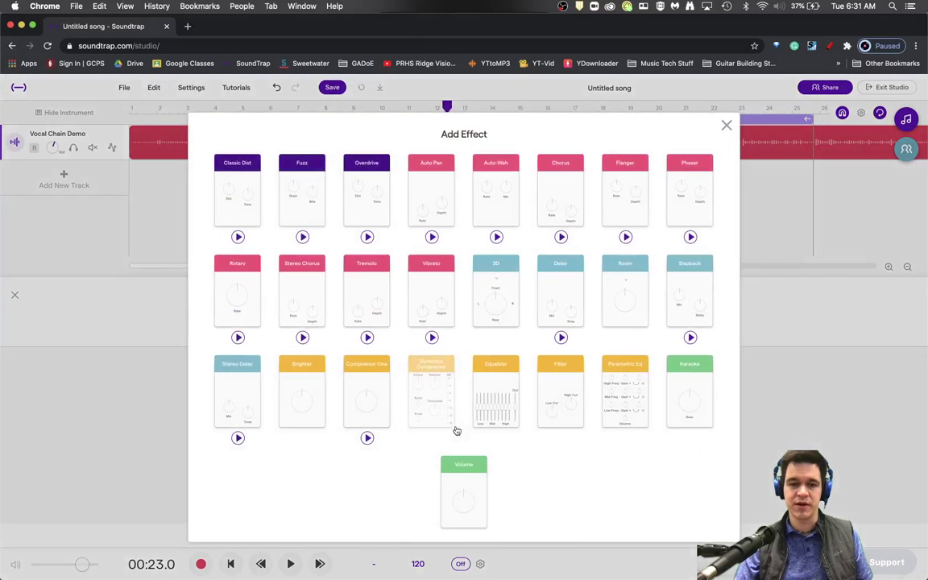
Add a Filter effect and tune its Low Cut to 164Hz while auditioning the vocal
left_click(559, 398)
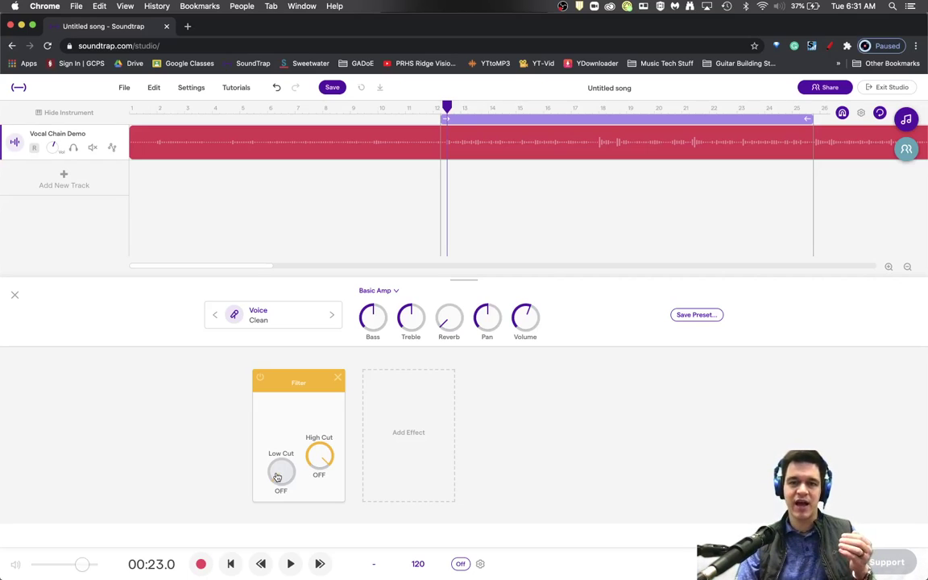
key("space")
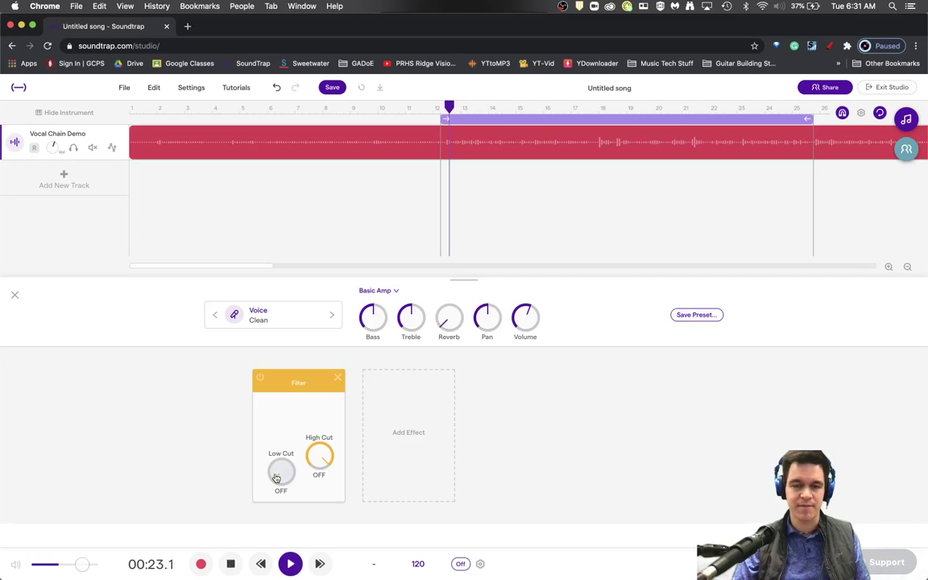
left_click_drag(276, 479, 269, 377)
key("space")
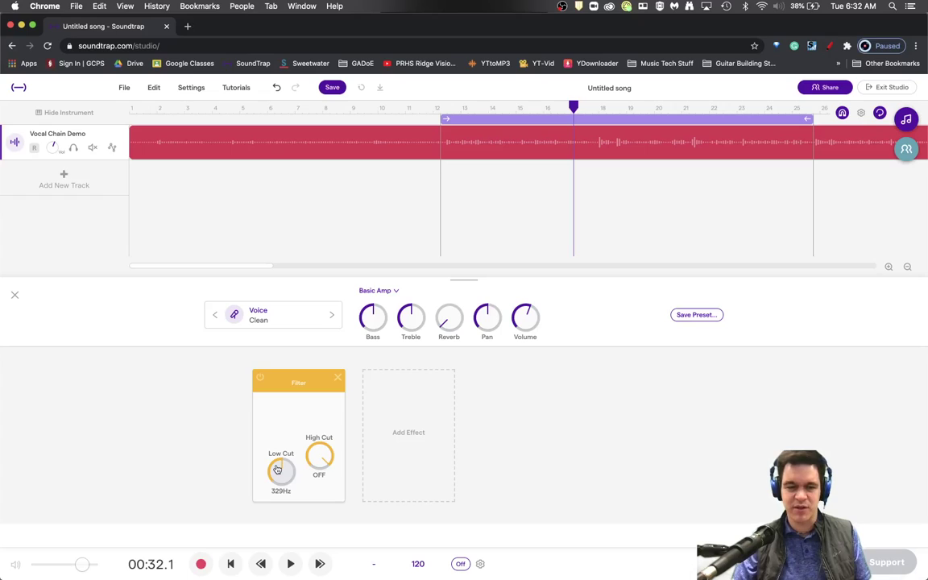
key("space")
mouse_move(277, 468)
left_mouse_down()
mouse_move(268, 501)
mouse_move(262, 480)
left_mouse_up()
key("space")
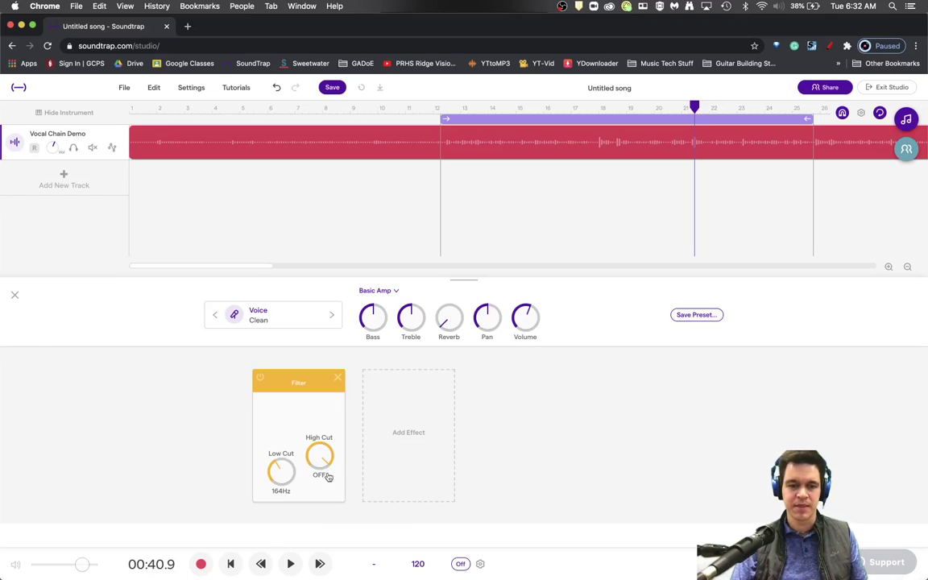
Engage the Filter's High Cut at 16.6kHz while the vocal plays
key("space")
left_click_drag(312, 457, 315, 460)
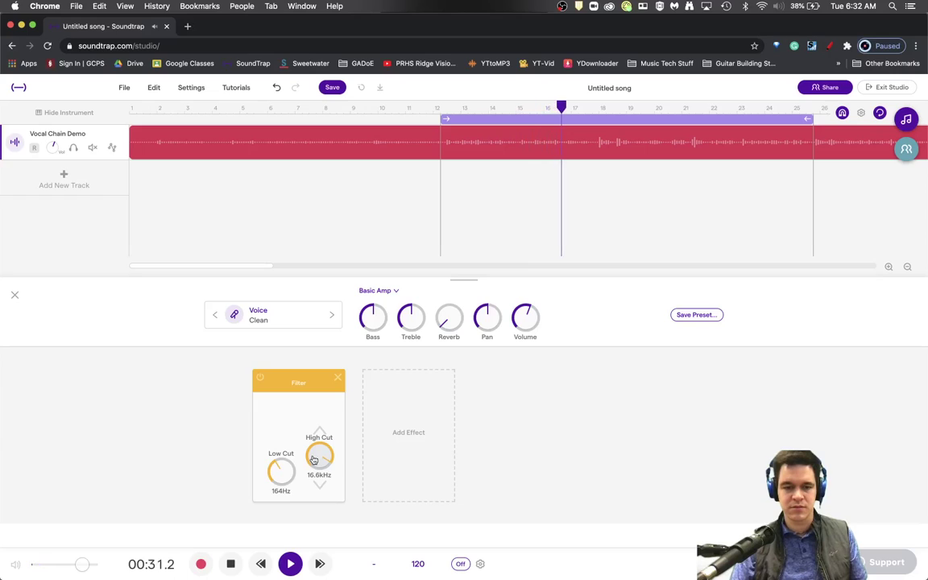
key("space")
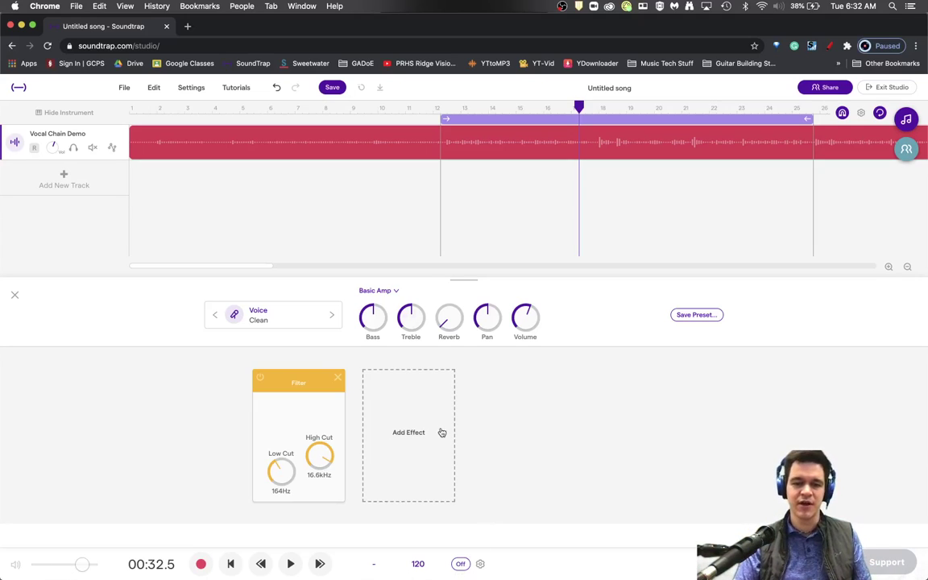
Add a Parametric Eq as the second effect after the Filter
left_click(441, 433)
left_click(619, 389)
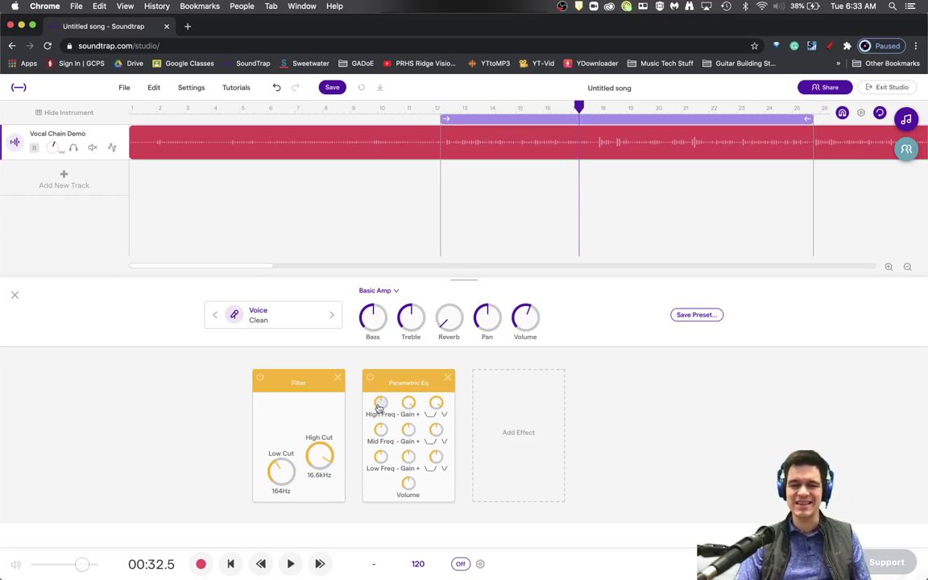
key("space")
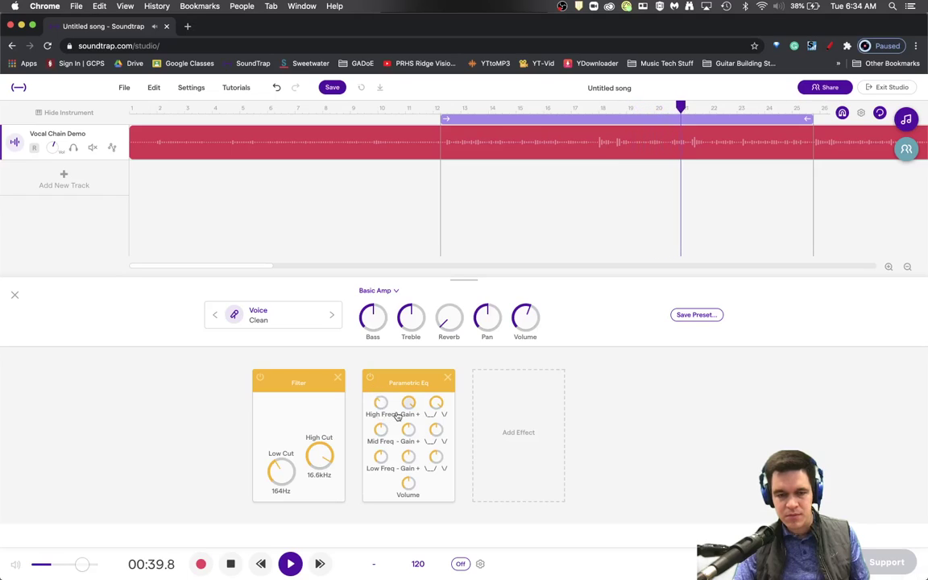
key("space")
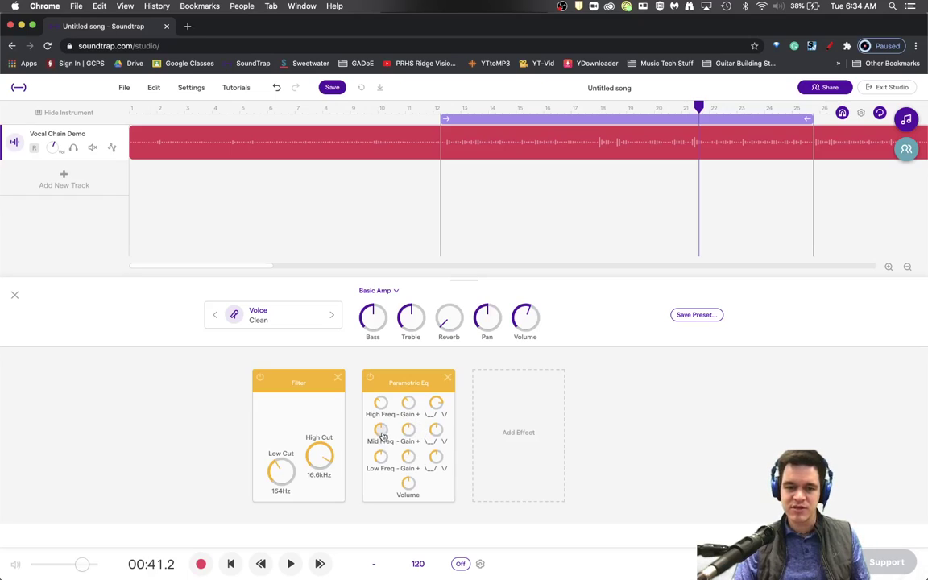
key("space")
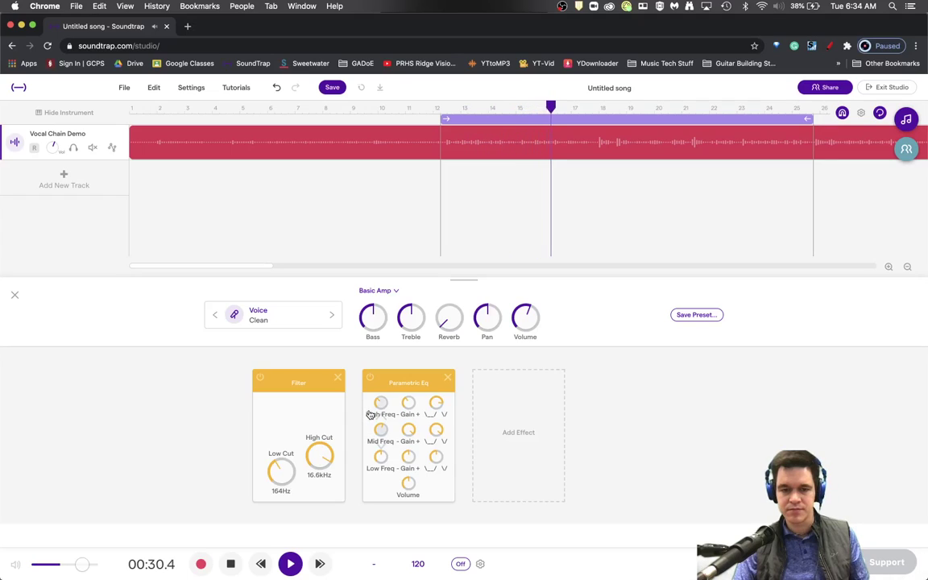
key("space")
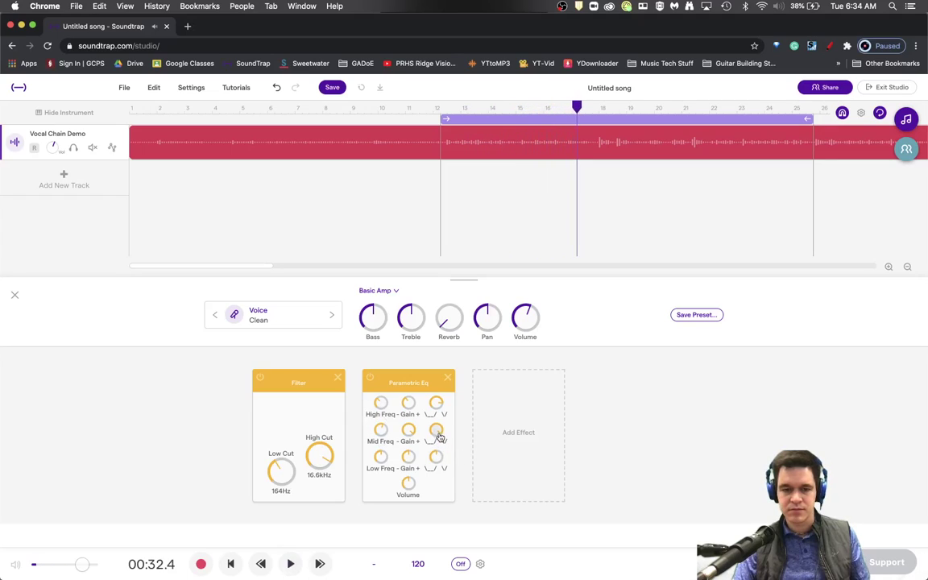
Return the playhead to the loop start and stop playback
left_click(441, 107)
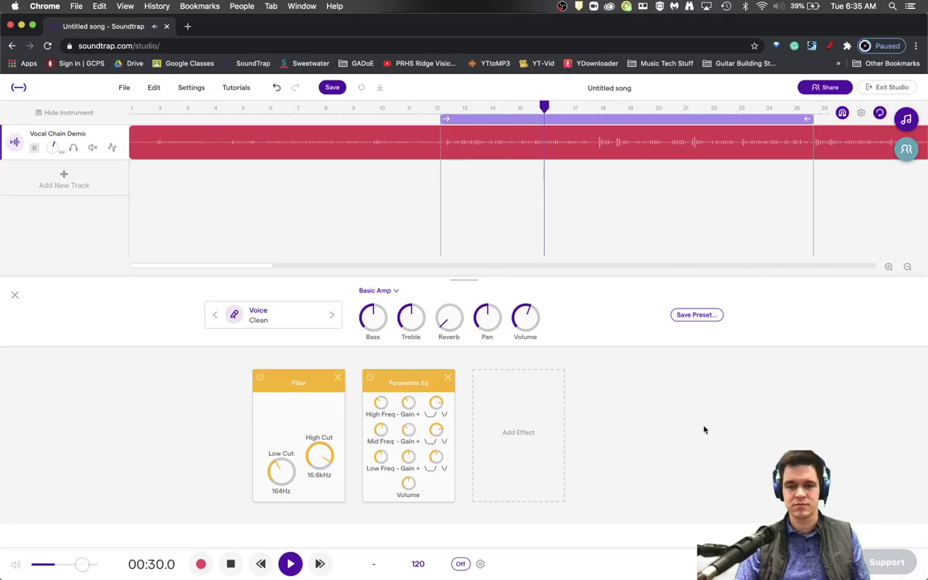
key("space")
Add a Dynamics Compressor third in the chain, at default 2.0:1 ratio and -6.0dB threshold
left_click(527, 429)
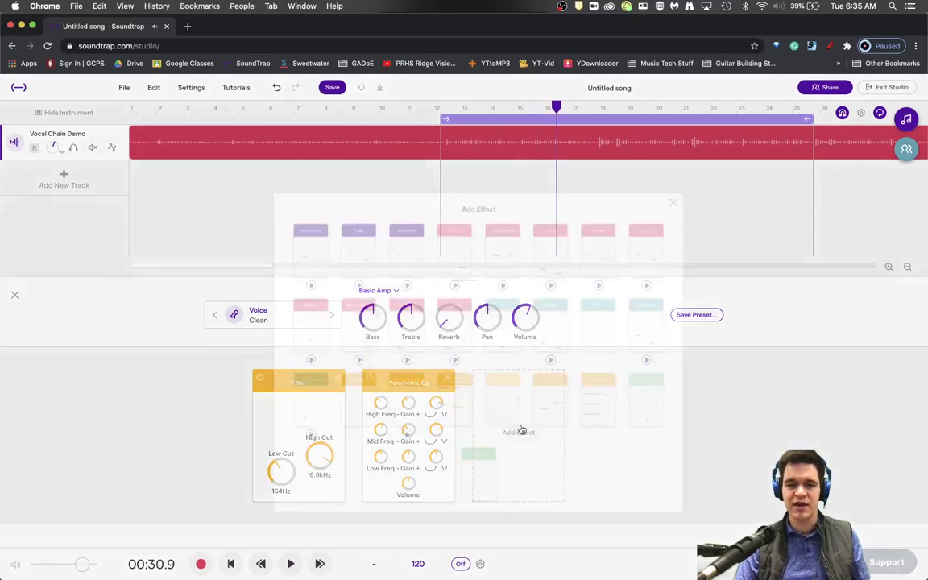
left_click(431, 391)
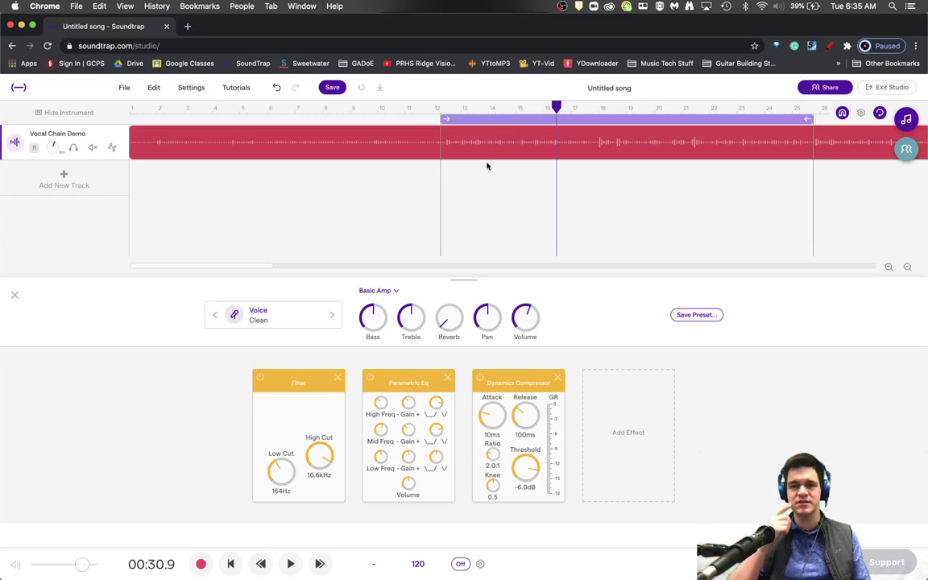
Move the playhead back to the loop start near bar 12 (00:22.5)
mouse_move(481, 149)
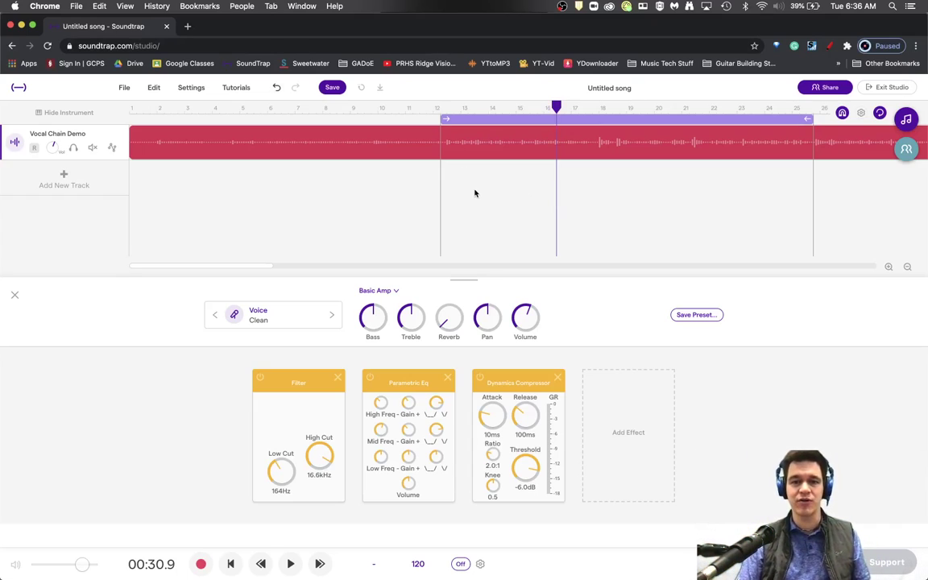
left_click(442, 108)
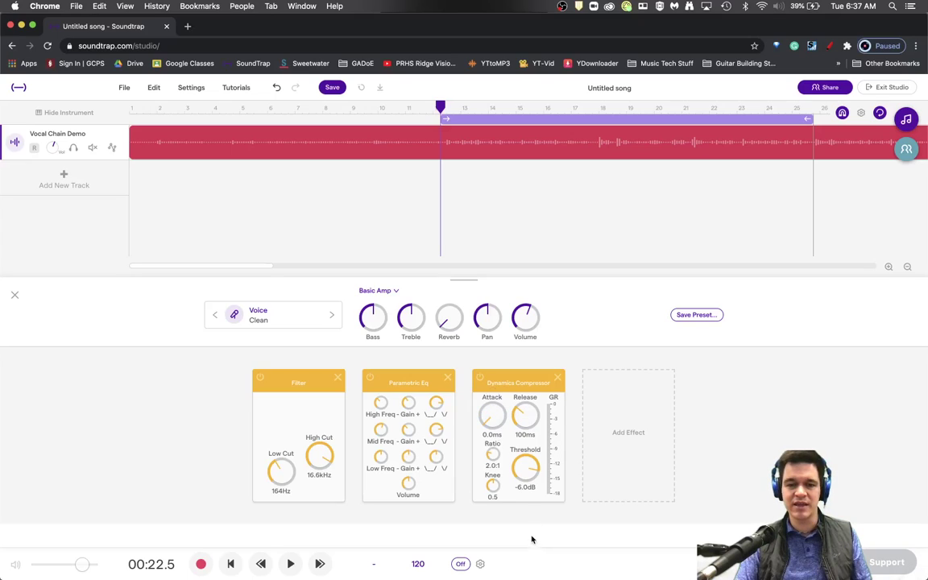
Set the compressor to 13ms attack, 5.1:1 ratio, -22.2dB threshold and 126ms release while auditioning
left_click_drag(489, 424, 482, 393)
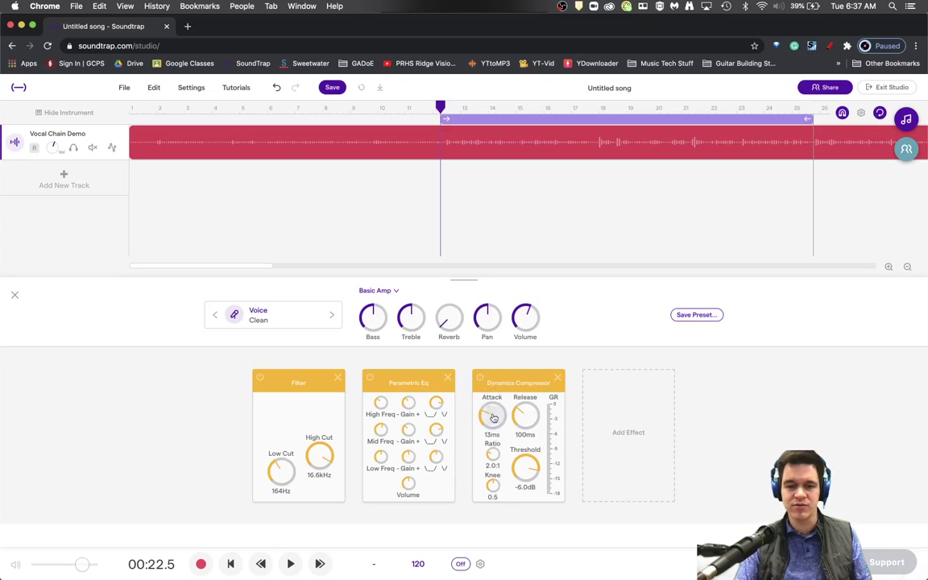
left_click_drag(492, 439, 485, 404)
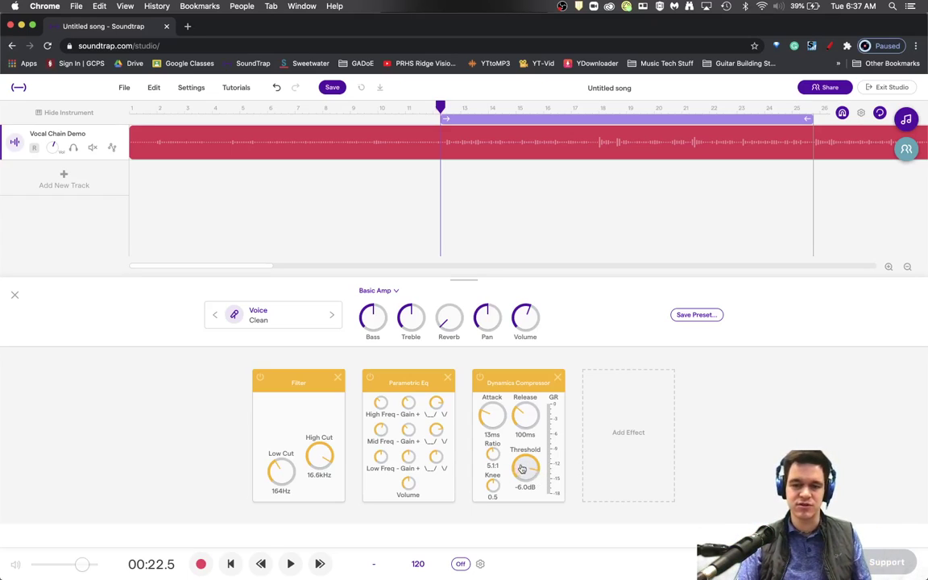
key("space")
left_click_drag(522, 467, 516, 499)
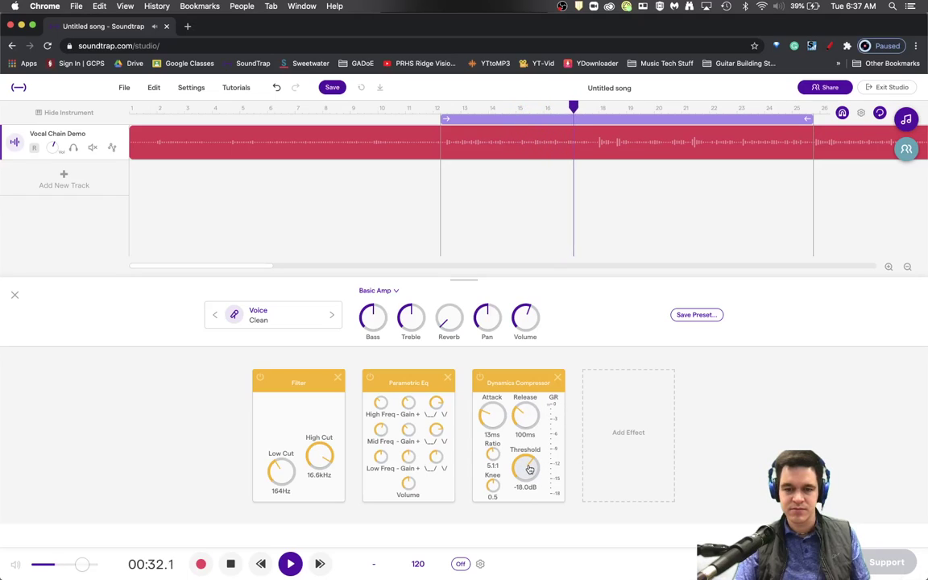
left_click_drag(526, 469, 525, 469)
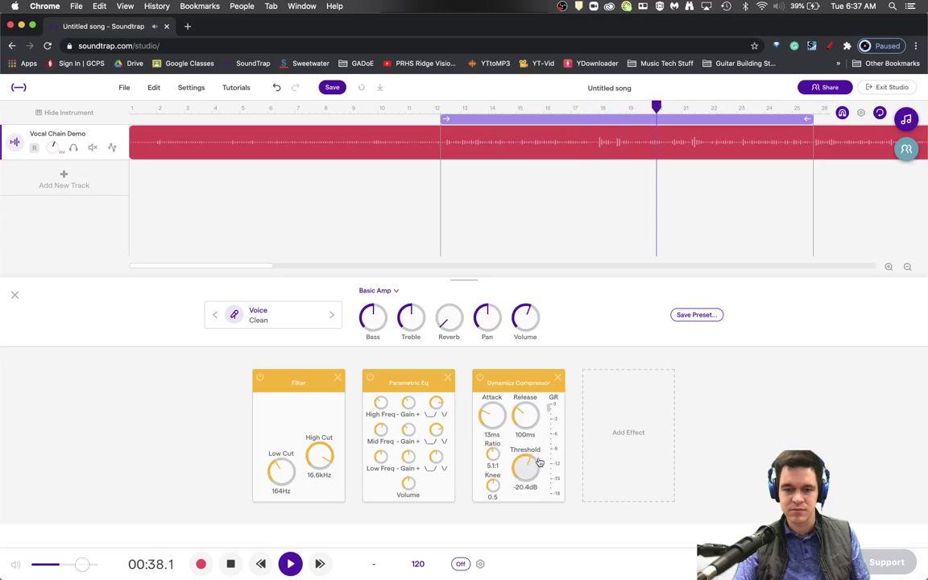
mouse_move(524, 413)
left_mouse_down()
mouse_move(518, 439)
mouse_move(510, 407)
left_mouse_up()
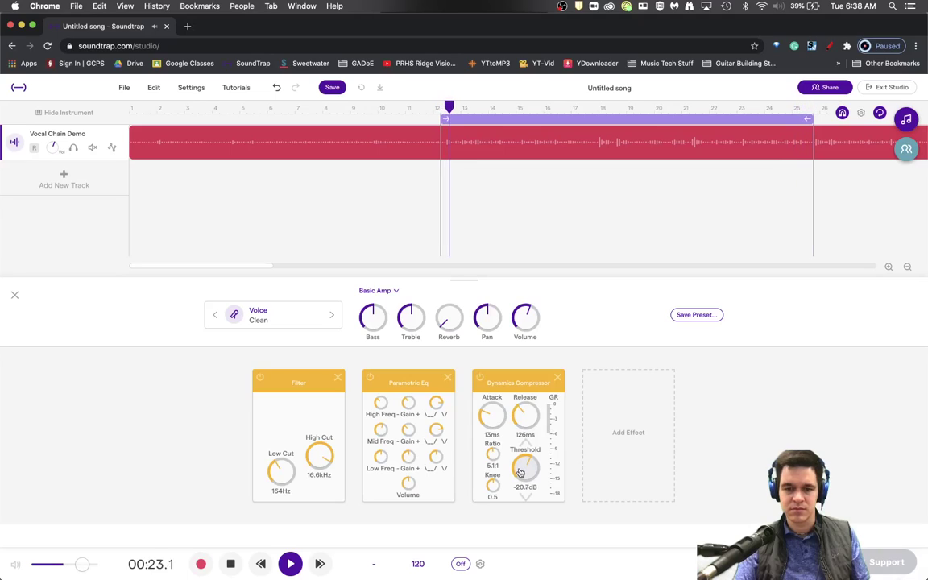
left_click_drag(521, 472, 520, 477)
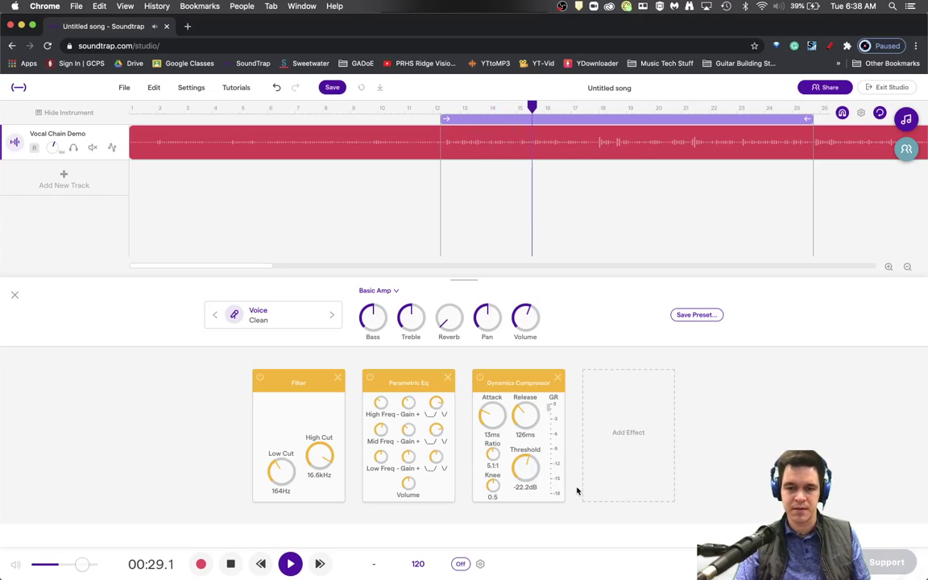
key("space")
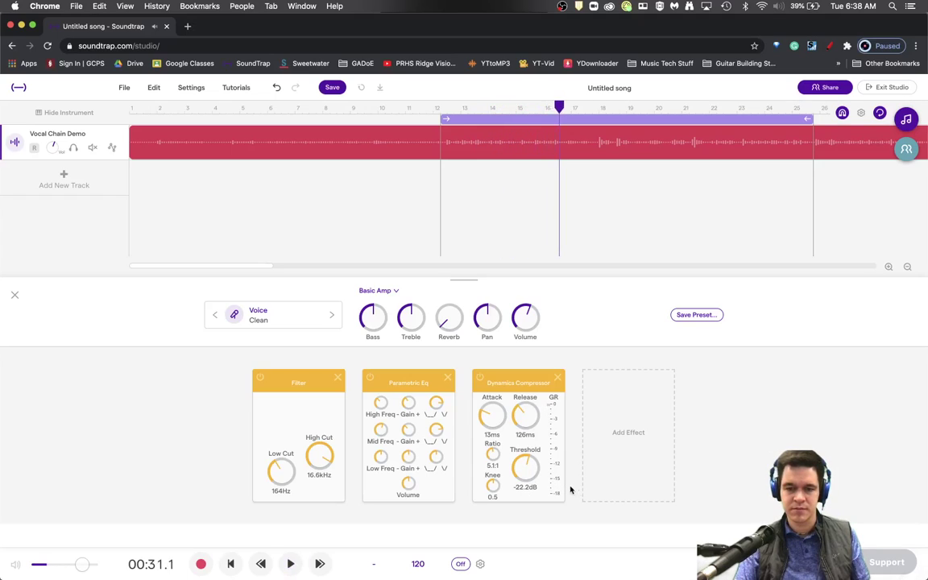
Add a Room reverb after the Dynamics Compressor and set its type to Rich Plate
left_click(638, 437)
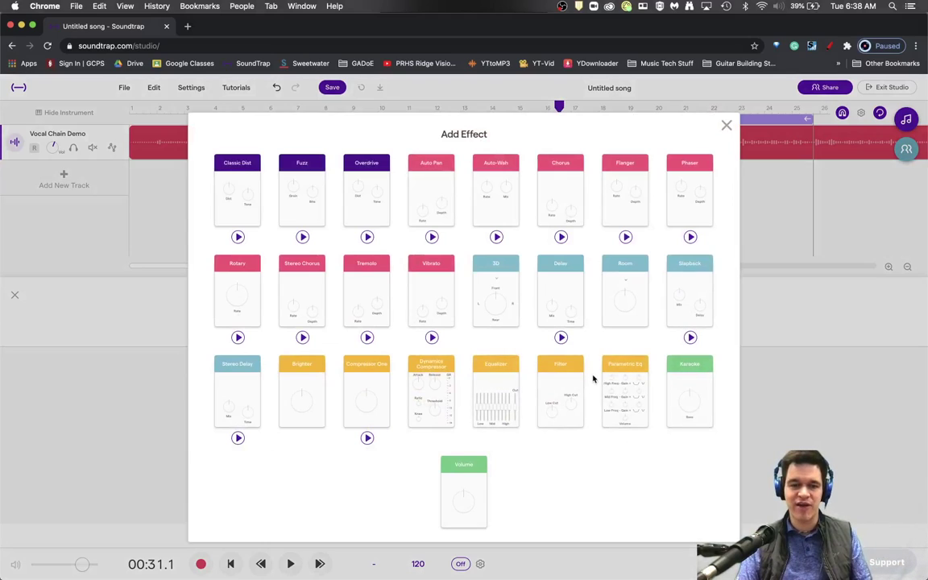
left_click(617, 287)
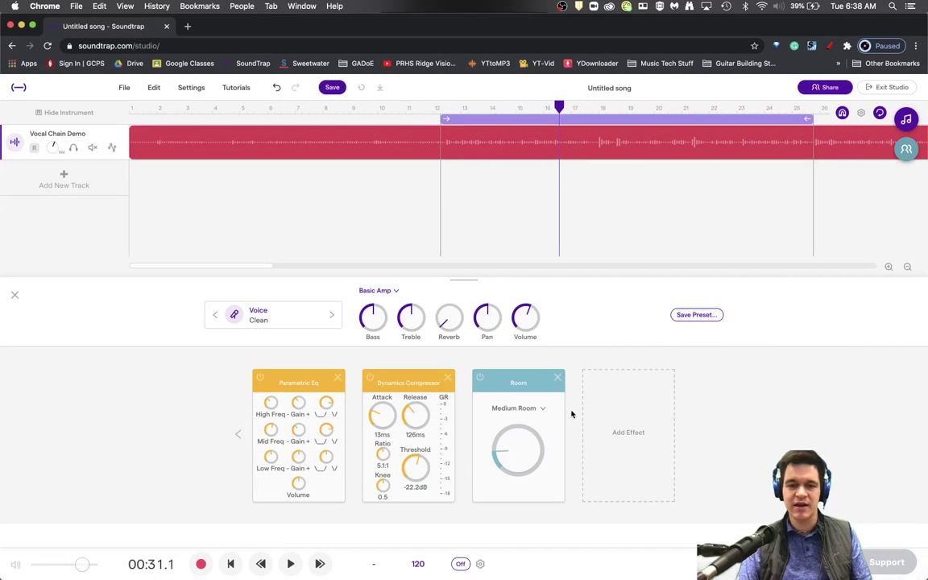
left_click(528, 406)
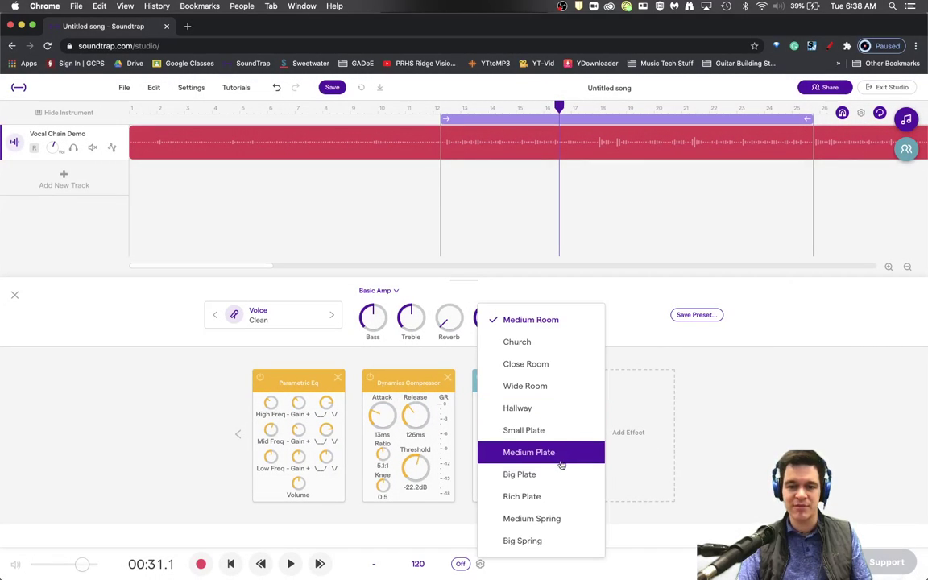
left_click(559, 497)
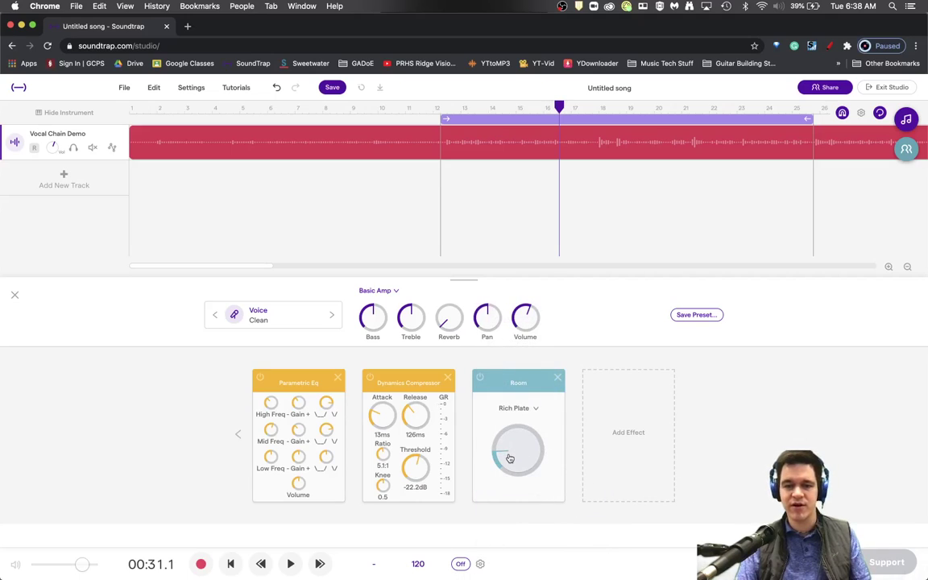
left_click(538, 411)
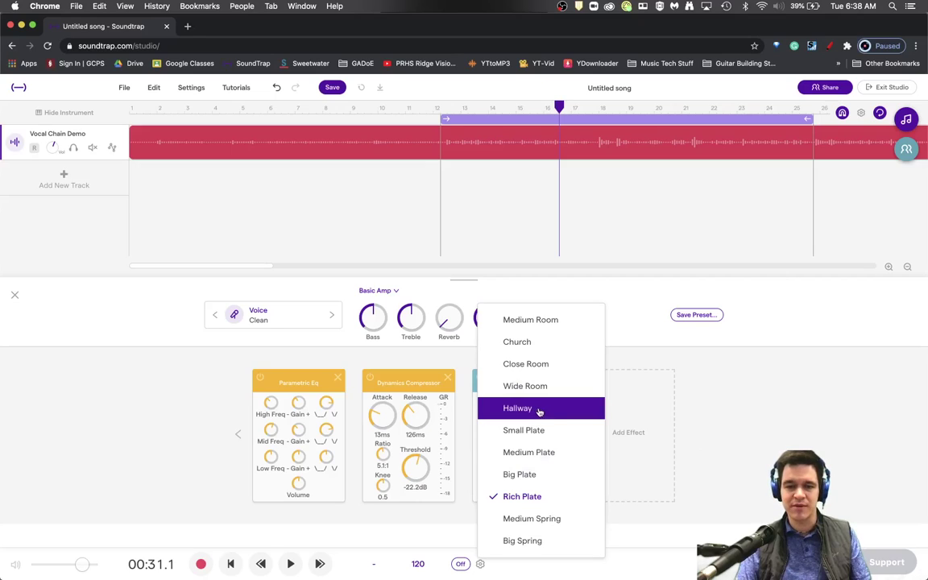
left_click(544, 497)
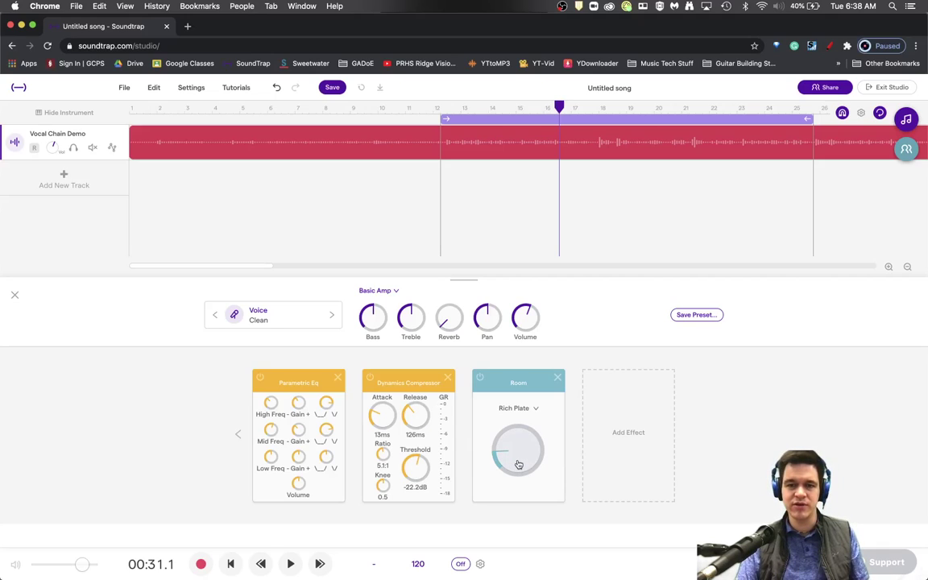
Raise the Room reverb amount slightly while playing the song
key("space")
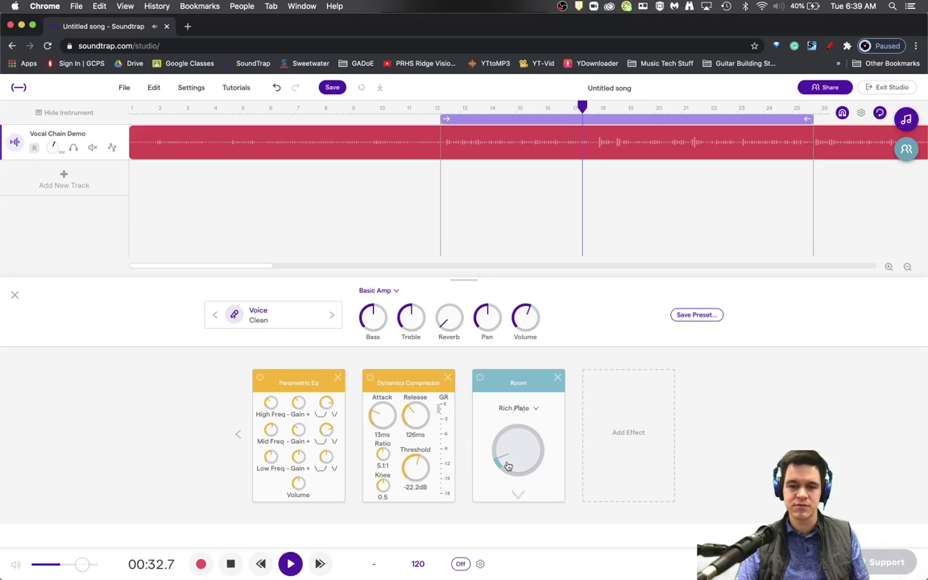
left_click_drag(505, 466, 482, 559)
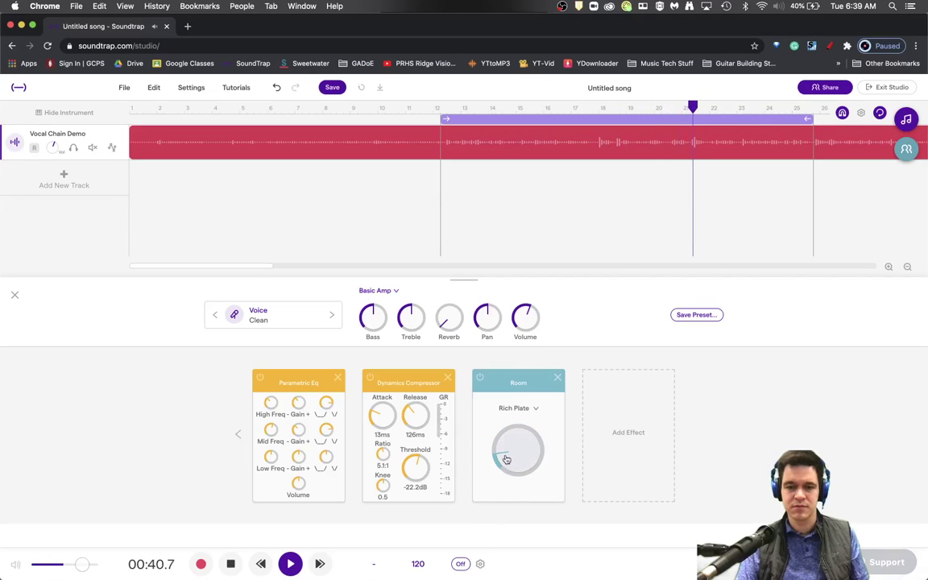
key("space")
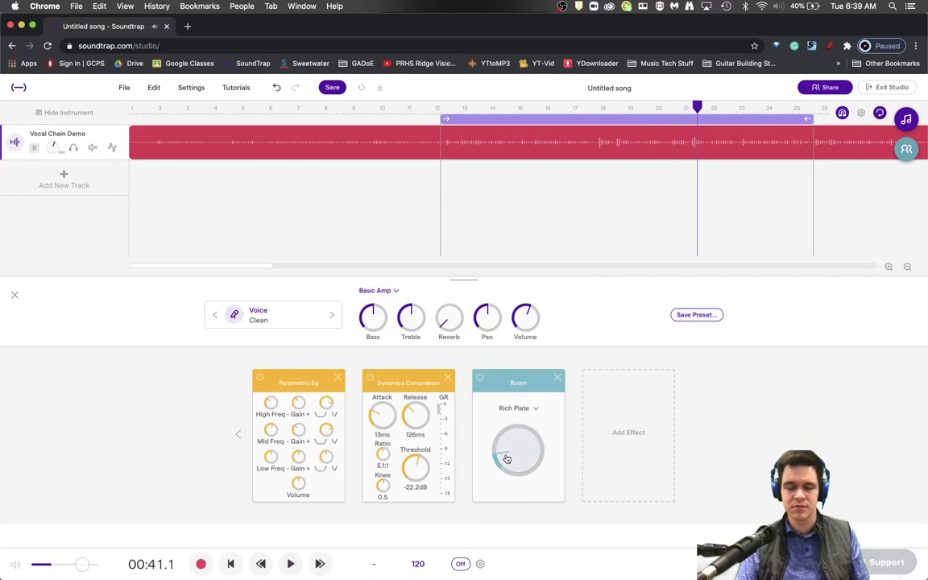
Audition Medium Plate during playback, then settle on the Small Plate reverb type
left_click(534, 412)
left_click(550, 451)
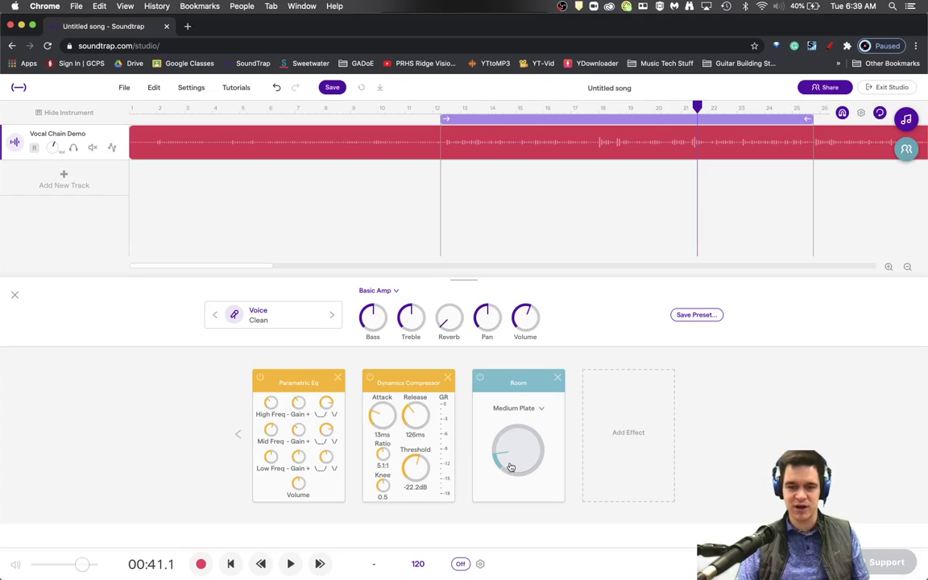
key("space")
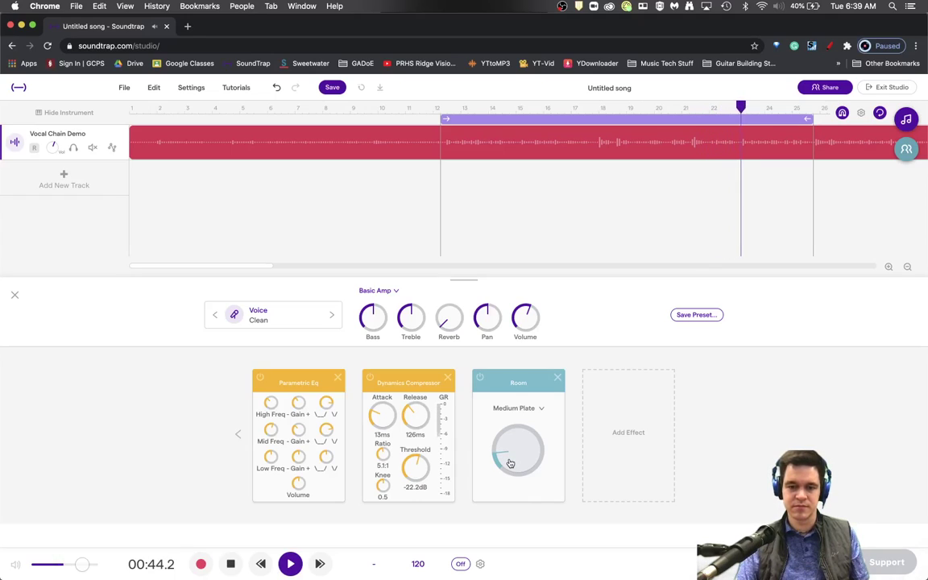
left_click(538, 409)
left_click(540, 430)
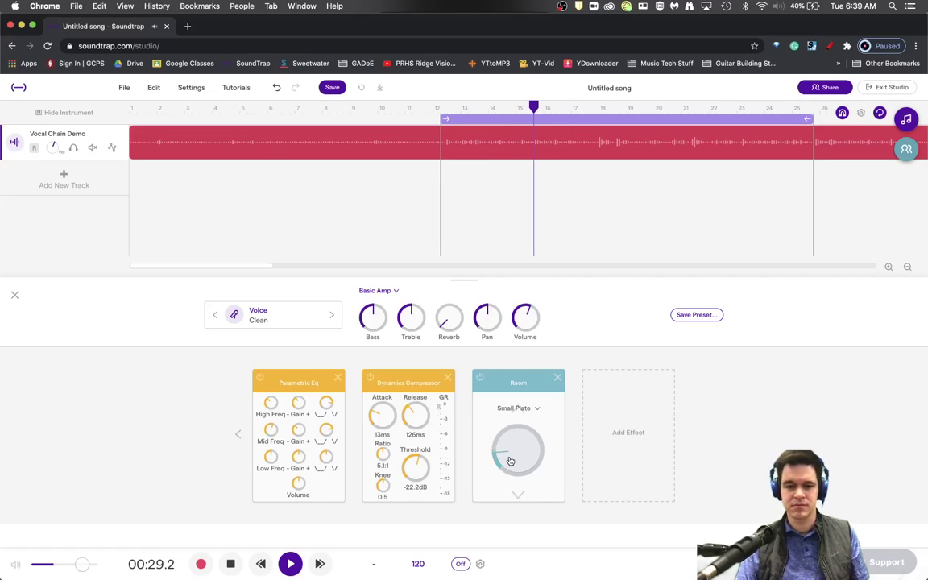
key("space")
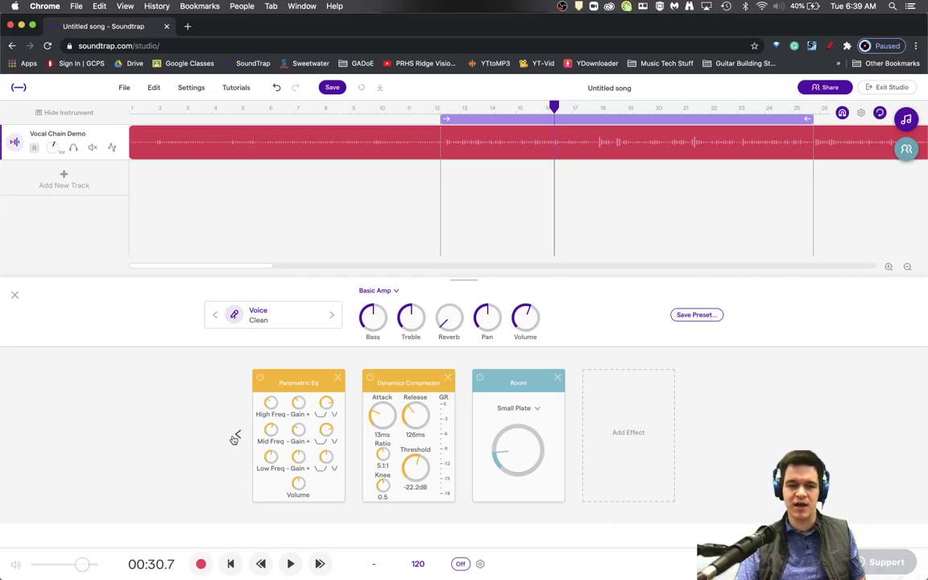
Shift the effects carousel left to show the Filter alongside EQ, compressor and Small Plate reverb
left_click(237, 436)
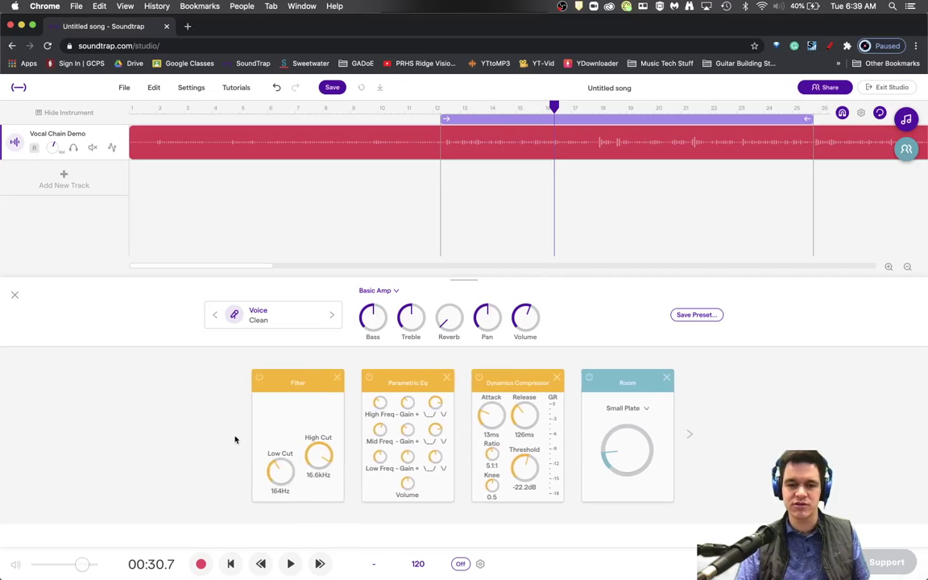